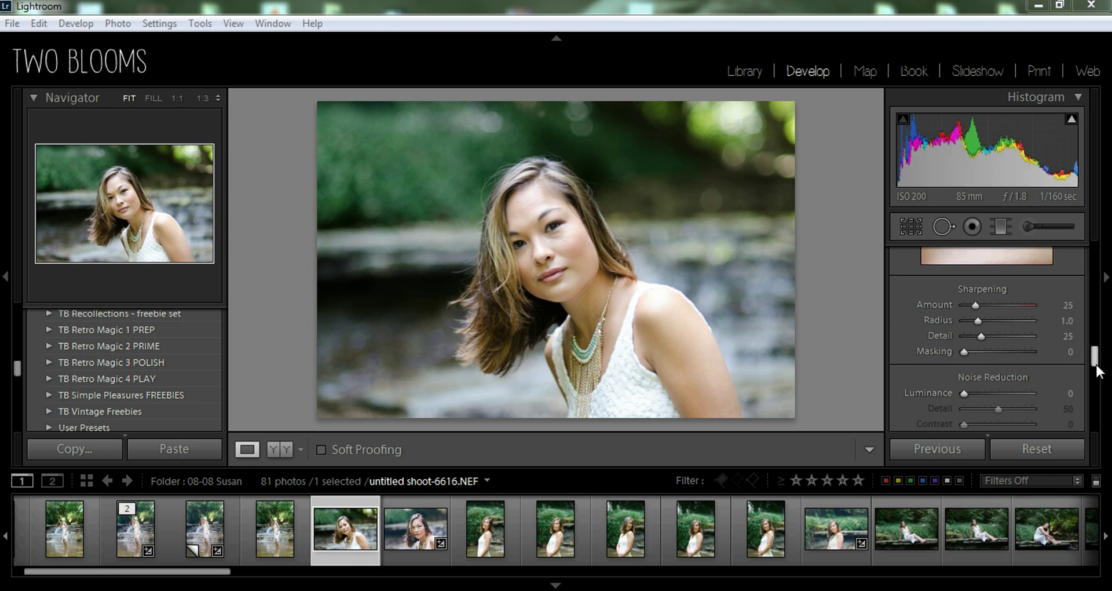
Create a virtual copy of untitled shoot-6616.NEF from the filmstrip.
{"action": "scroll", "coordinate": [1097, 359], "scroll_direction": "up", "scroll_amount": 1}
{"action": "left_click_drag", "start_coordinate": [1095, 354], "coordinate": [1095, 249]}
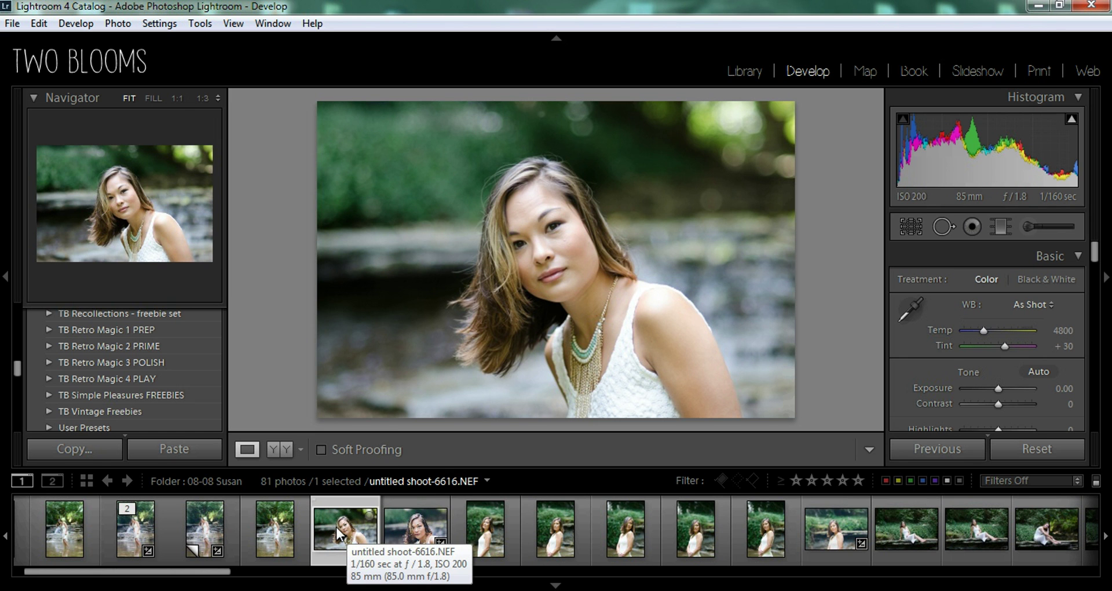
{"action": "right_click", "coordinate": [337, 527]}
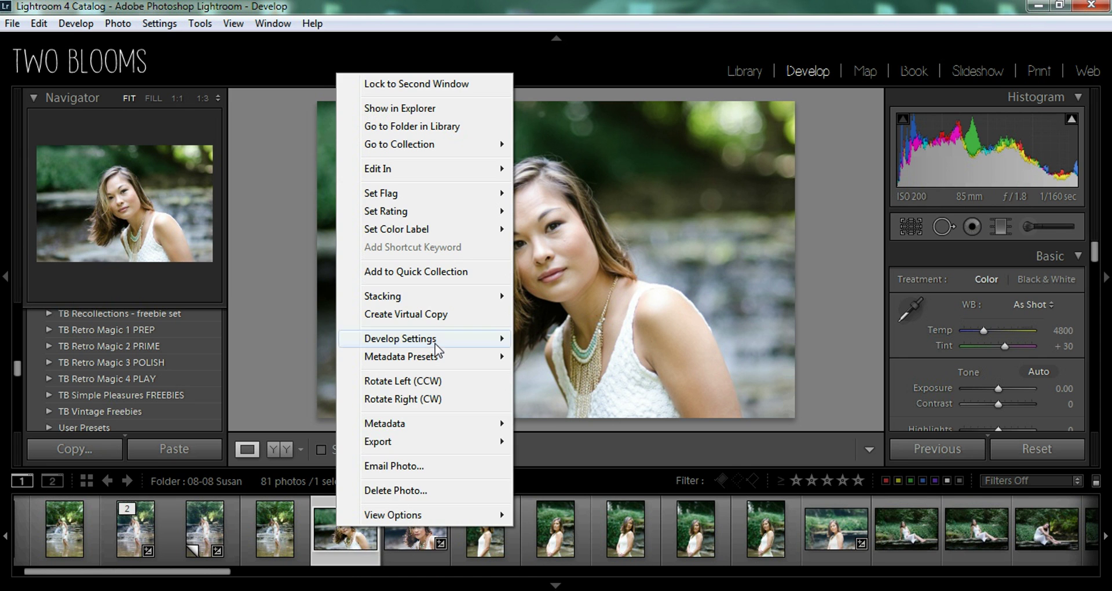
{"action": "left_click", "coordinate": [425, 314]}
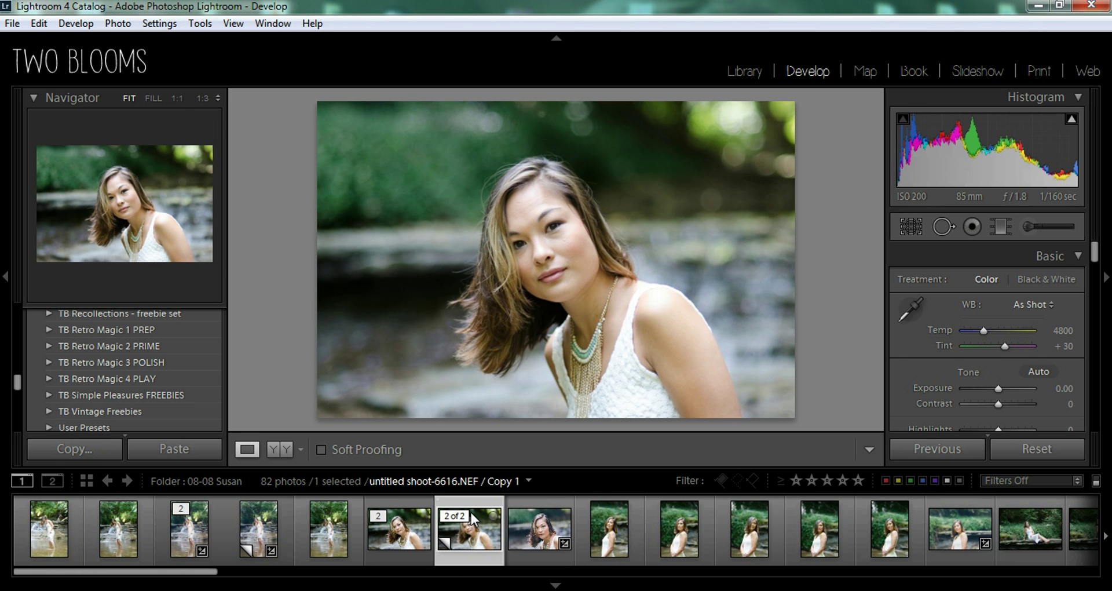
Apply the 'ethereal' preset to the original 6616 portrait.
{"action": "left_click", "coordinate": [411, 536]}
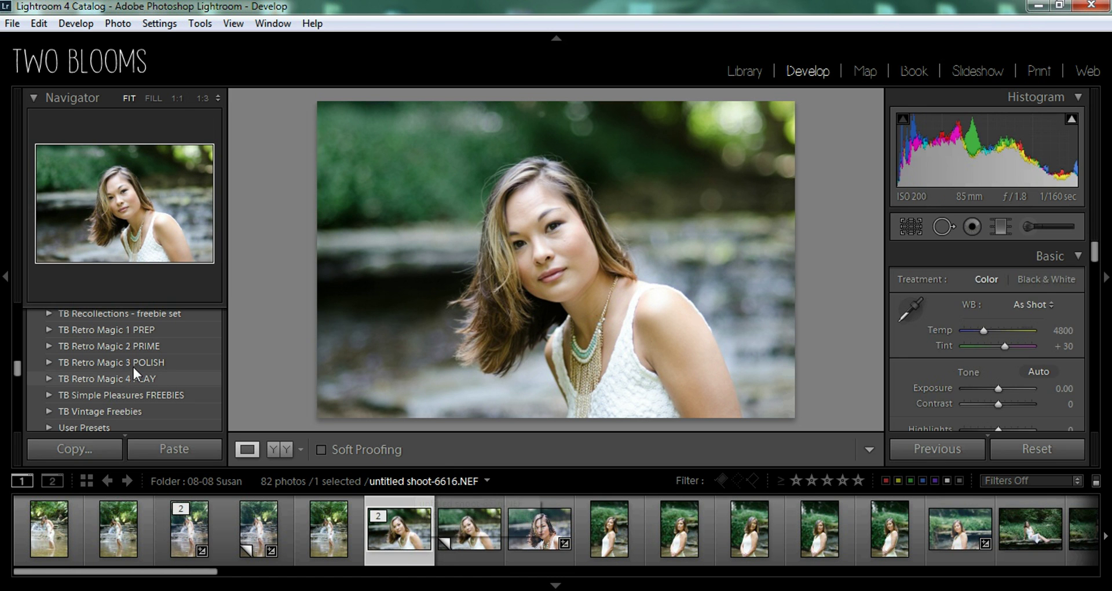
{"action": "scroll", "coordinate": [88, 359], "scroll_direction": "up", "scroll_amount": 1}
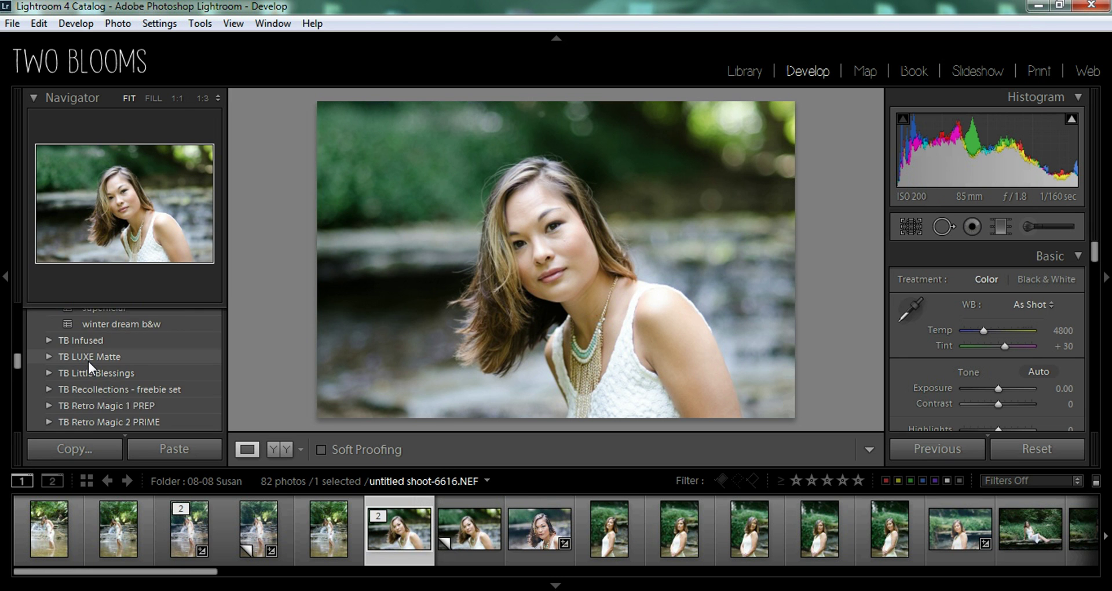
{"action": "left_click", "coordinate": [88, 361]}
{"action": "scroll", "coordinate": [88, 361], "scroll_direction": "down", "scroll_amount": 2}
{"action": "scroll", "coordinate": [110, 376], "scroll_direction": "up", "scroll_amount": 3}
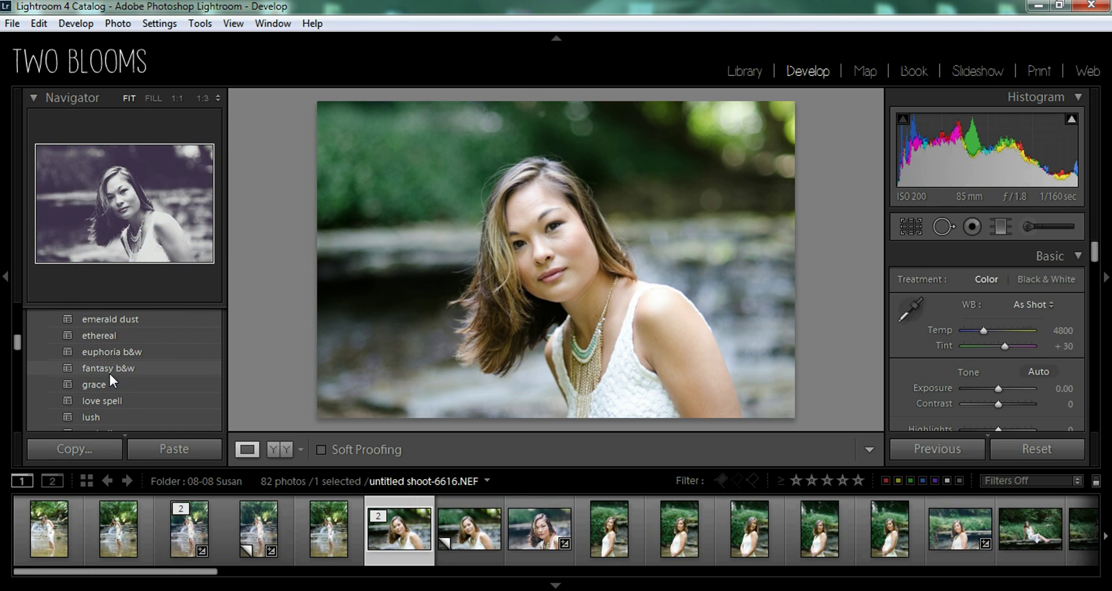
{"action": "scroll", "coordinate": [110, 374], "scroll_direction": "up", "scroll_amount": 1}
{"action": "scroll", "coordinate": [109, 371], "scroll_direction": "down", "scroll_amount": 1}
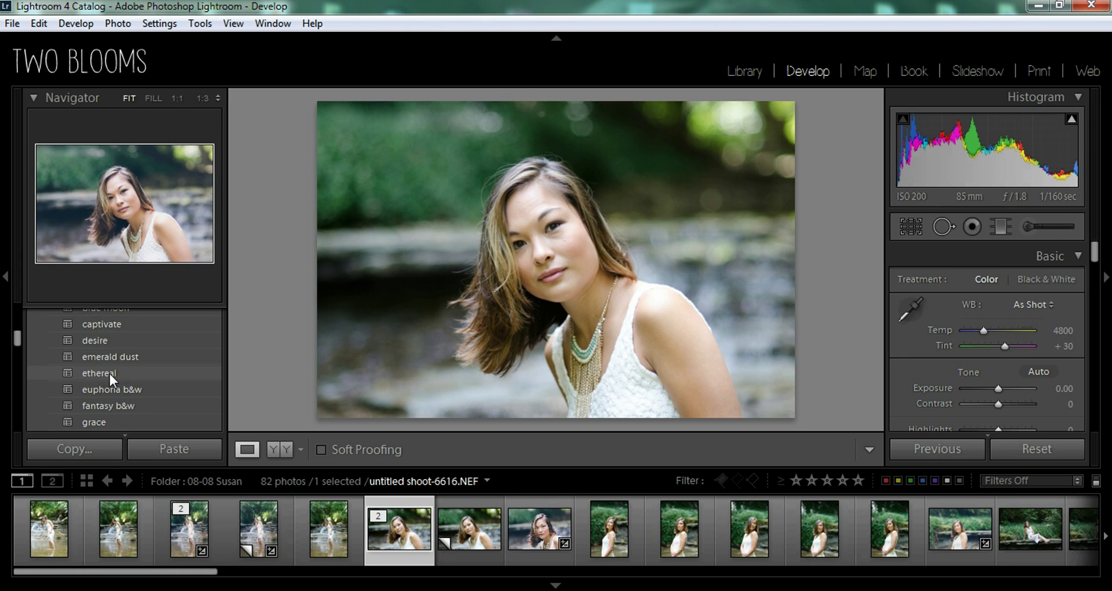
{"action": "scroll", "coordinate": [109, 374], "scroll_direction": "up", "scroll_amount": 1}
{"action": "scroll", "coordinate": [109, 370], "scroll_direction": "down", "scroll_amount": 1}
{"action": "scroll", "coordinate": [110, 374], "scroll_direction": "down", "scroll_amount": 4}
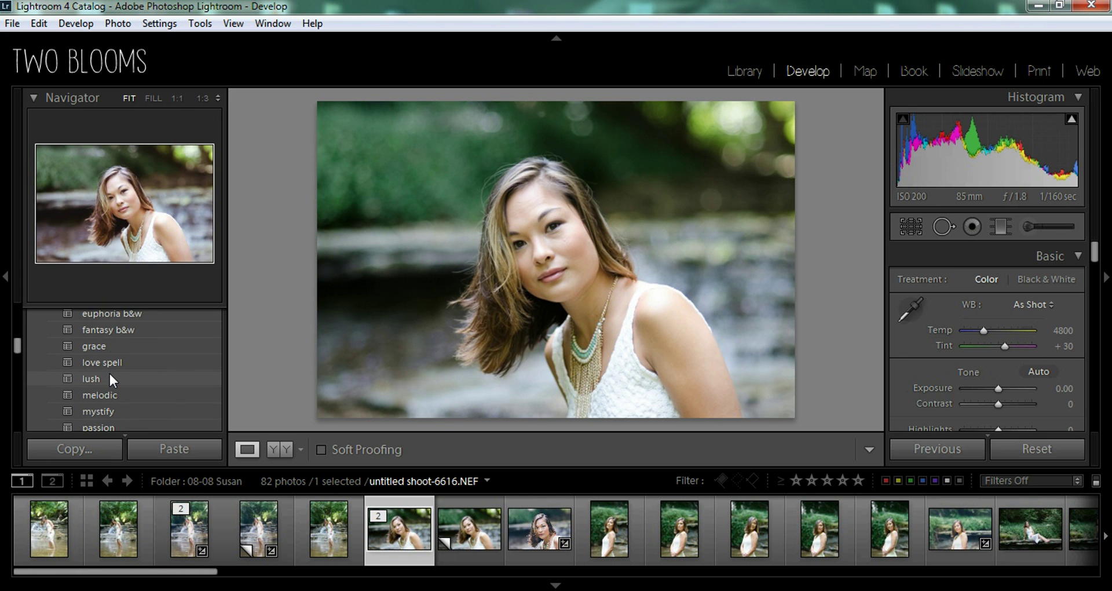
{"action": "scroll", "coordinate": [110, 375], "scroll_direction": "up", "scroll_amount": 4}
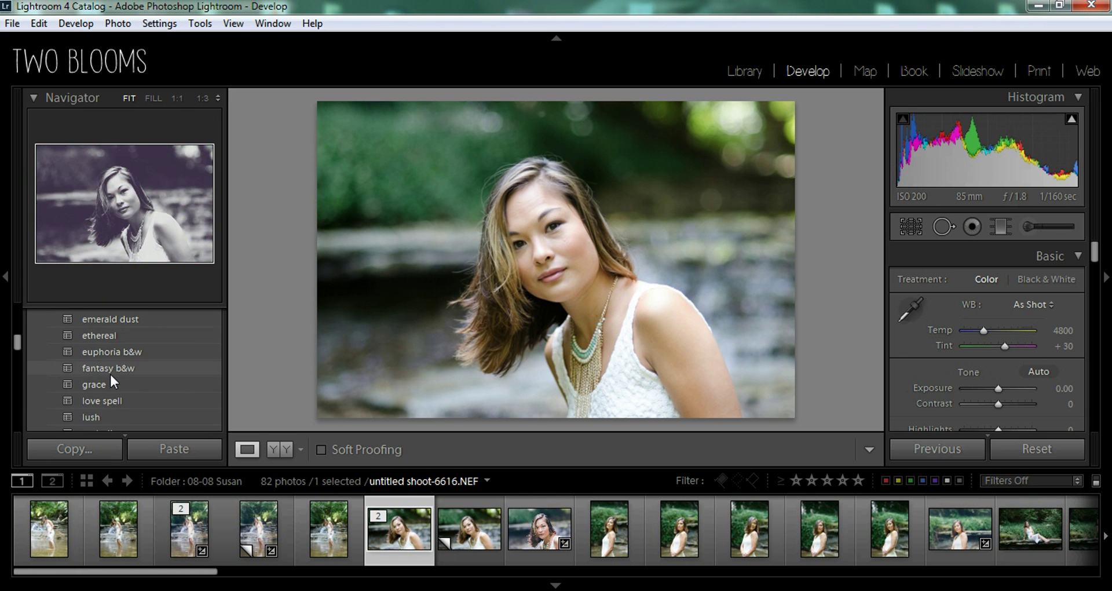
{"action": "left_click", "coordinate": [111, 372]}
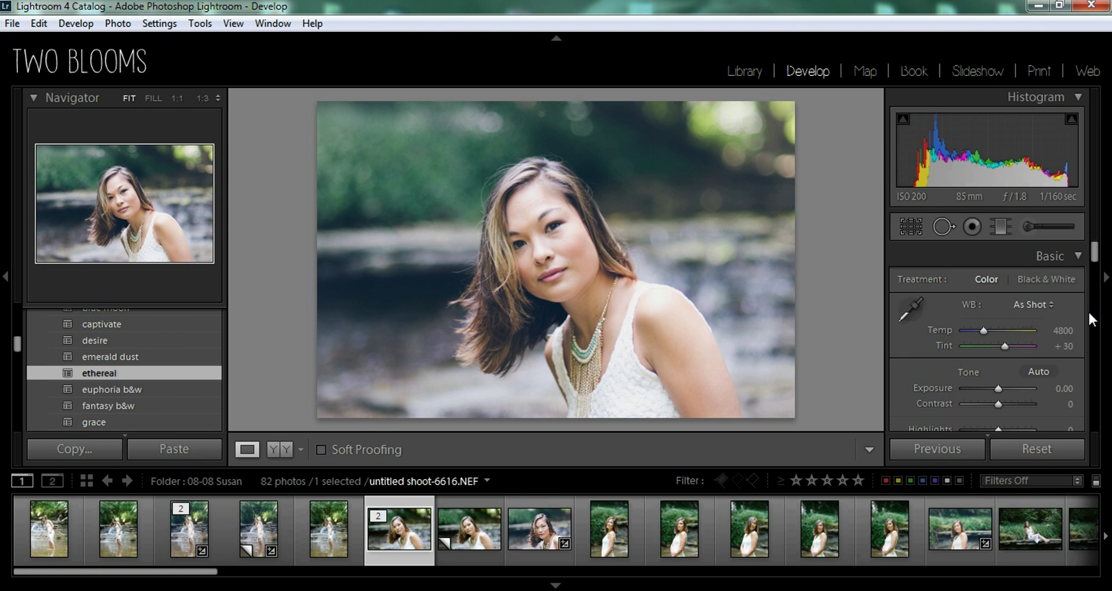
Raise the Sharpening Amount slider in the Detail panel.
{"action": "scroll", "coordinate": [1089, 310], "scroll_direction": "down", "scroll_amount": 10}
{"action": "scroll", "coordinate": [1088, 346], "scroll_direction": "down", "scroll_amount": 3}
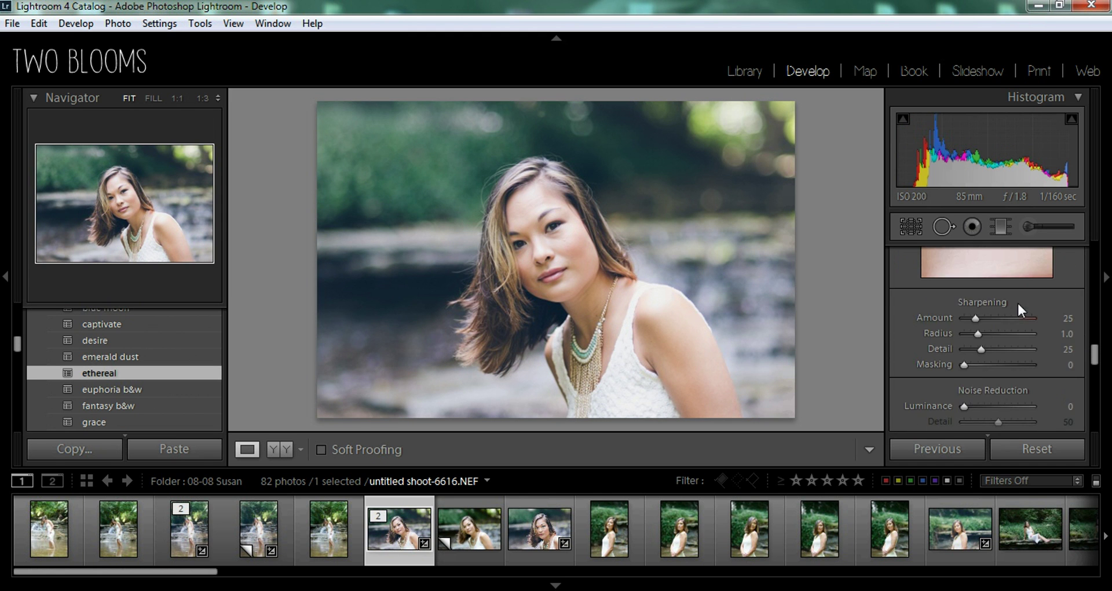
{"action": "left_click_drag", "start_coordinate": [1005, 315], "coordinate": [1006, 318]}
{"action": "left_click_drag", "start_coordinate": [1094, 354], "coordinate": [1093, 233]}
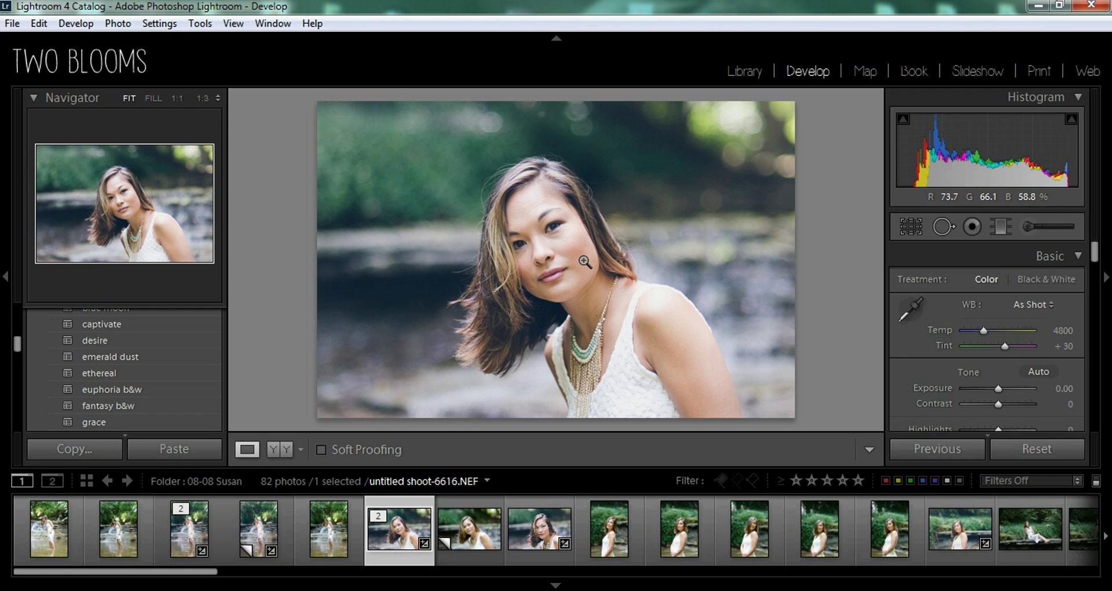
{"action": "key", "text": "ctrl+apostrophe"}
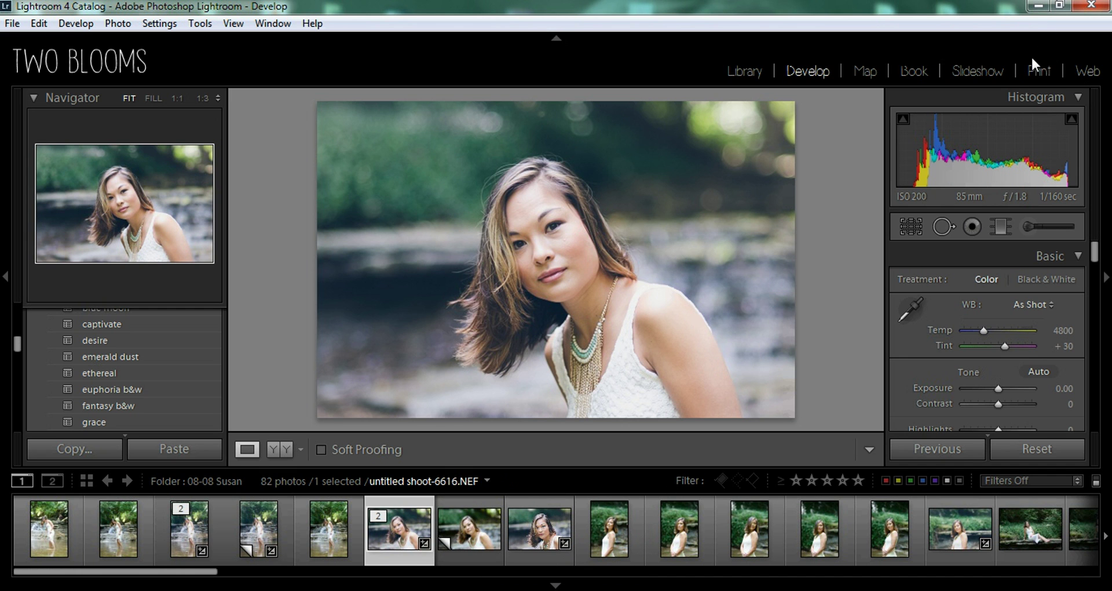
Select untitled shoot-6618.NEF and create a virtual copy of it.
{"action": "left_click", "coordinate": [539, 540]}
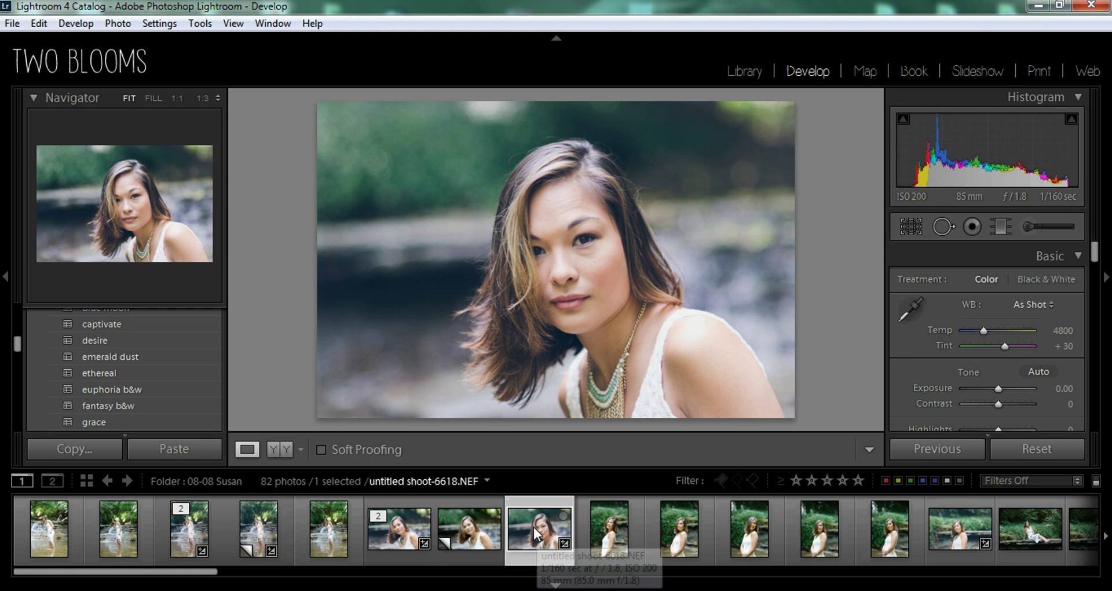
{"action": "right_click", "coordinate": [550, 528]}
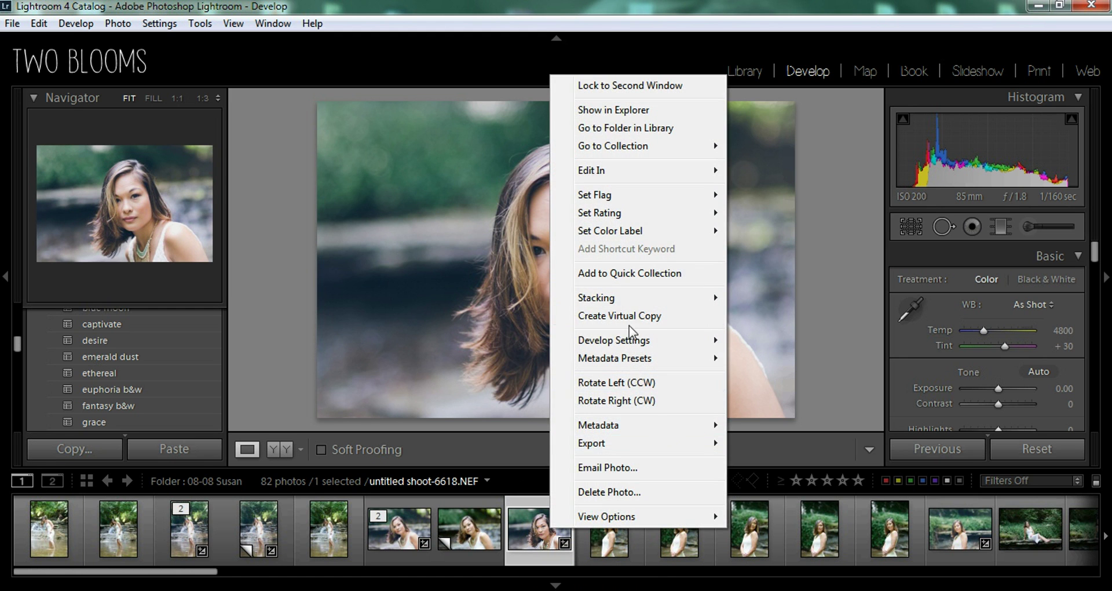
{"action": "left_click", "coordinate": [630, 315]}
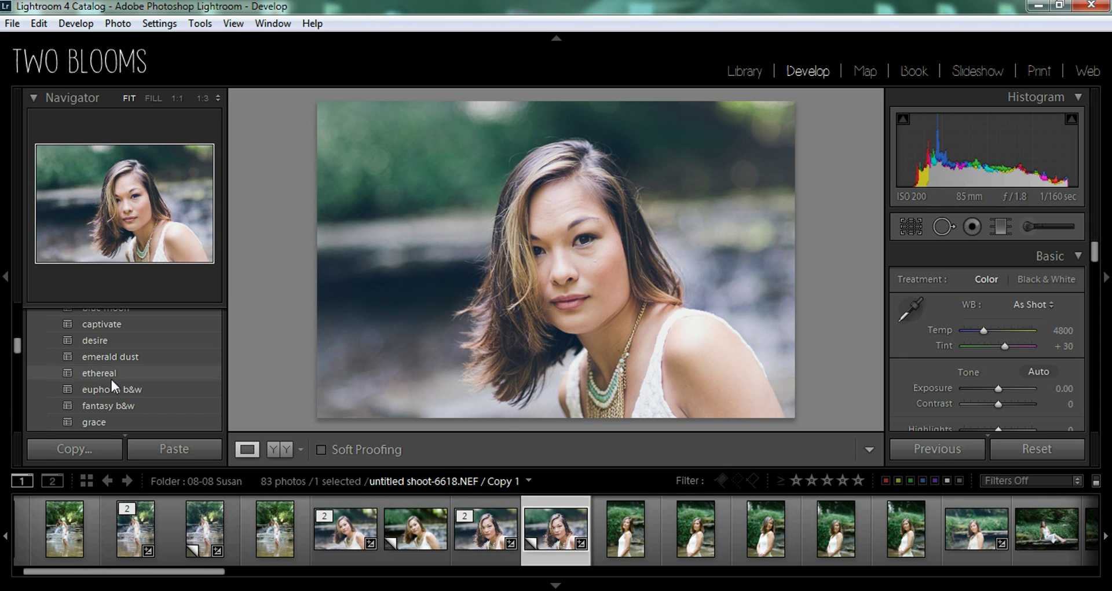
{"action": "scroll", "coordinate": [174, 370], "scroll_direction": "down", "scroll_amount": 10}
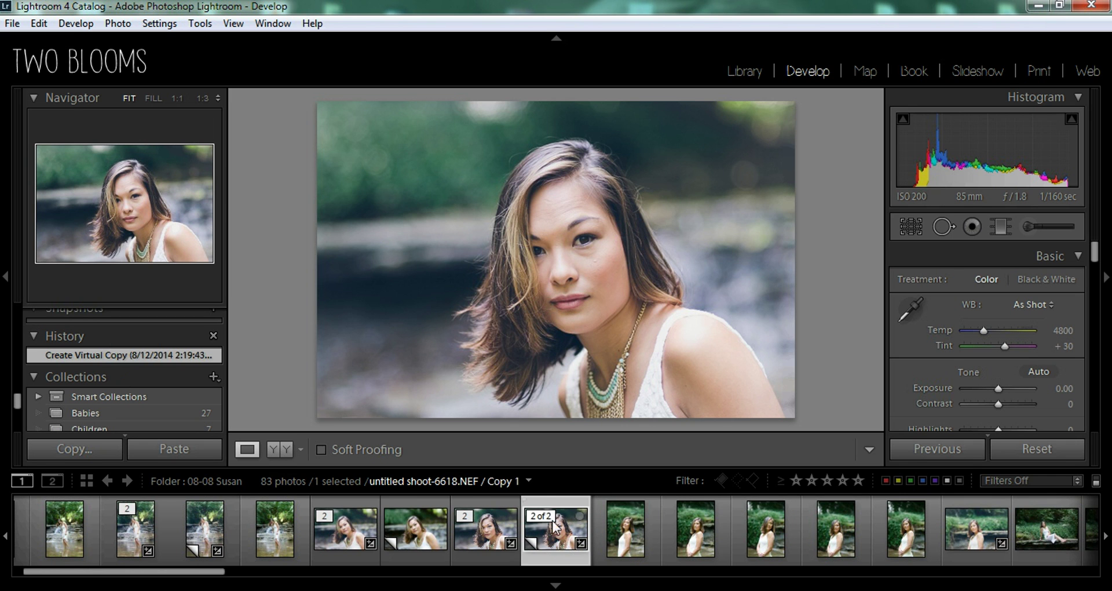
Revert the original 6618 photo to its Import history state.
{"action": "left_click", "coordinate": [497, 536]}
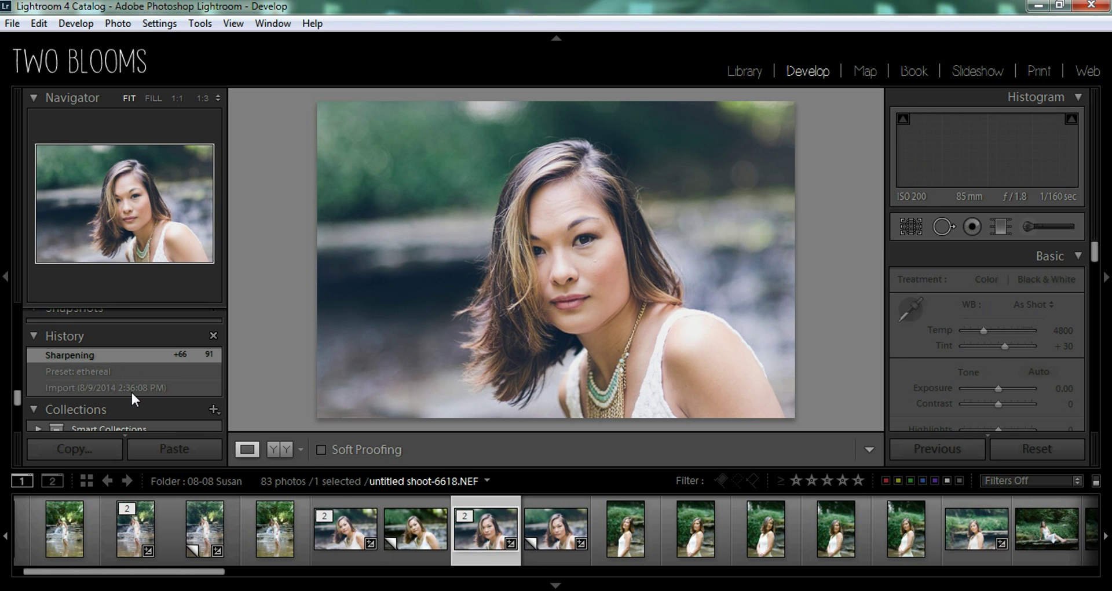
{"action": "left_click", "coordinate": [134, 387]}
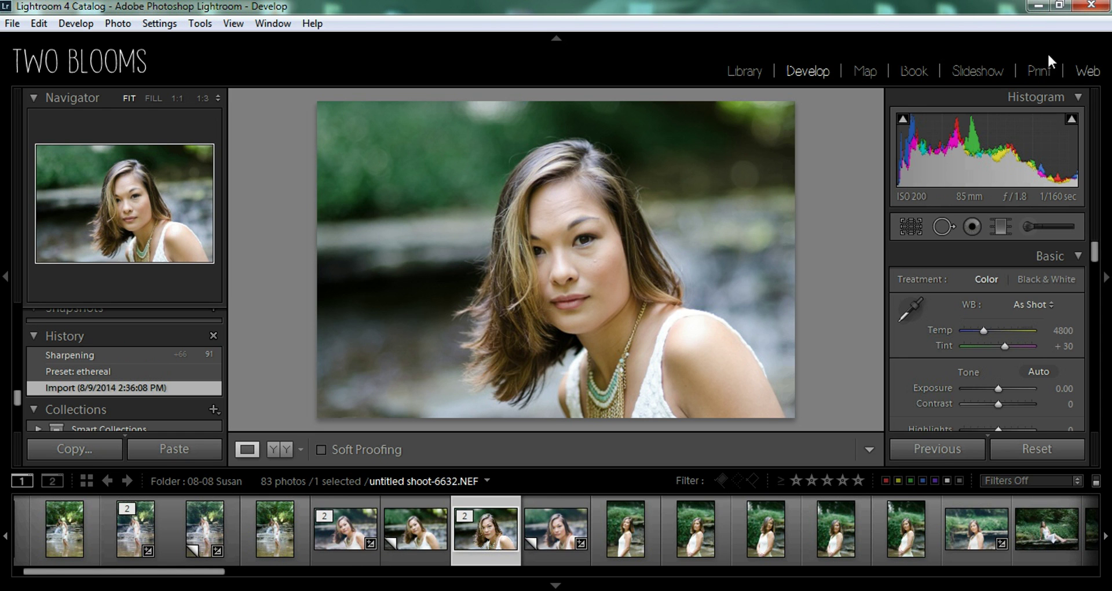
Apply the 'horizontal before & after' template in the Print module.
{"action": "left_click", "coordinate": [1041, 71]}
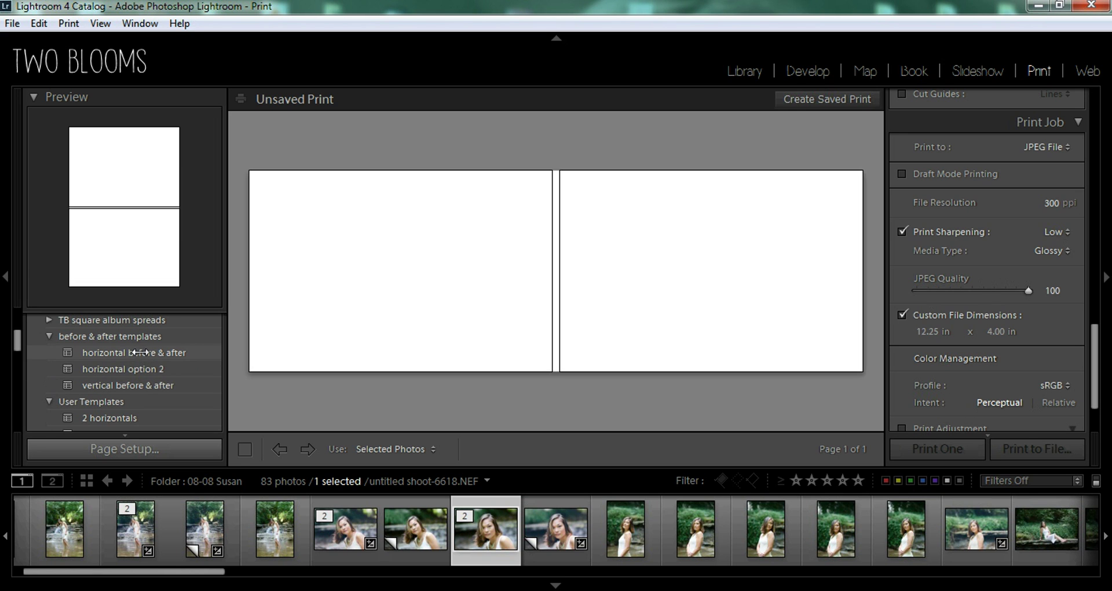
{"action": "left_click", "coordinate": [140, 353]}
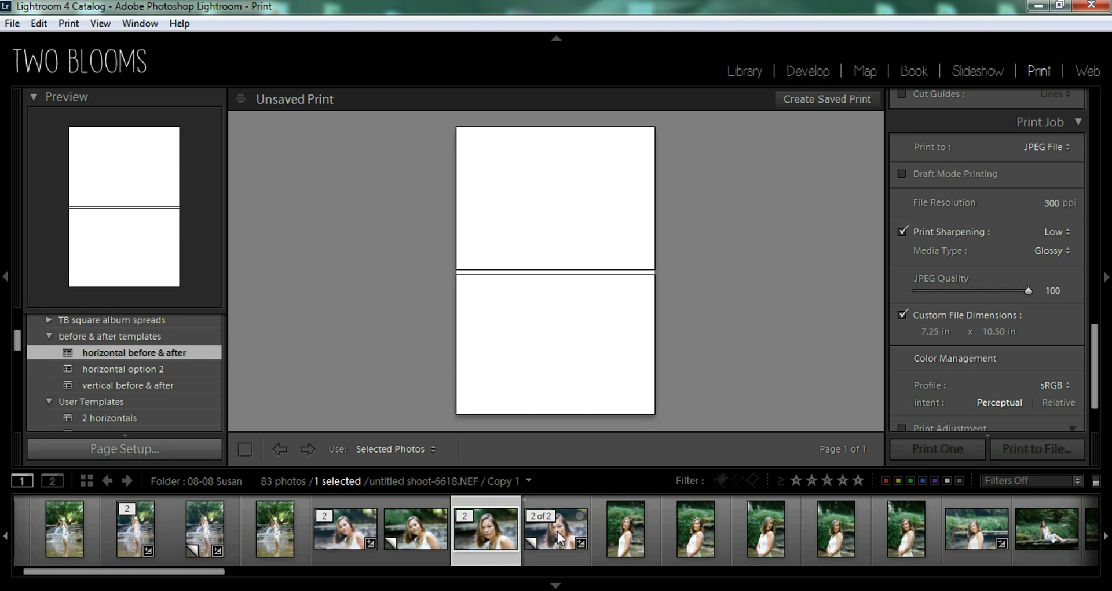
Place the edited 6618 copy in the bottom cell and the unedited original on top.
{"action": "left_click_drag", "start_coordinate": [560, 539], "coordinate": [538, 346]}
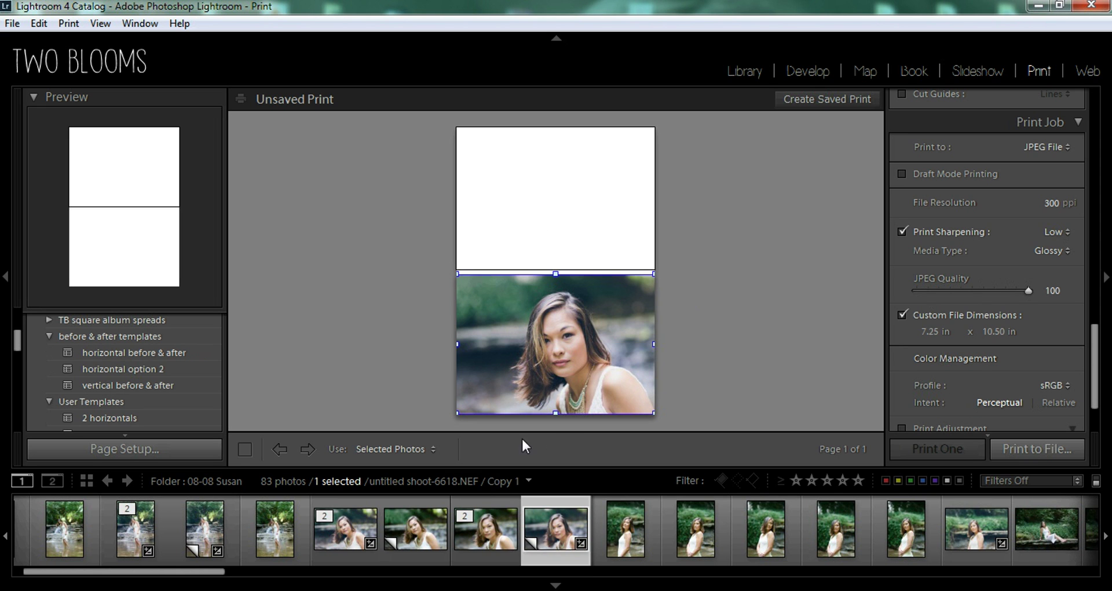
{"action": "left_click_drag", "start_coordinate": [574, 183], "coordinate": [570, 176]}
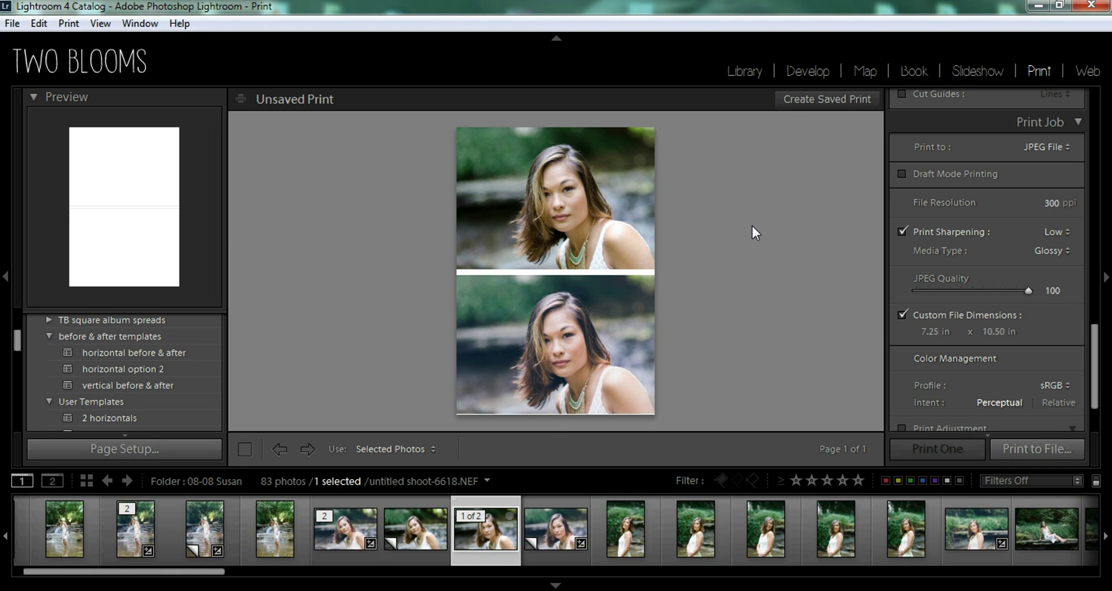
{"action": "left_click", "coordinate": [599, 342]}
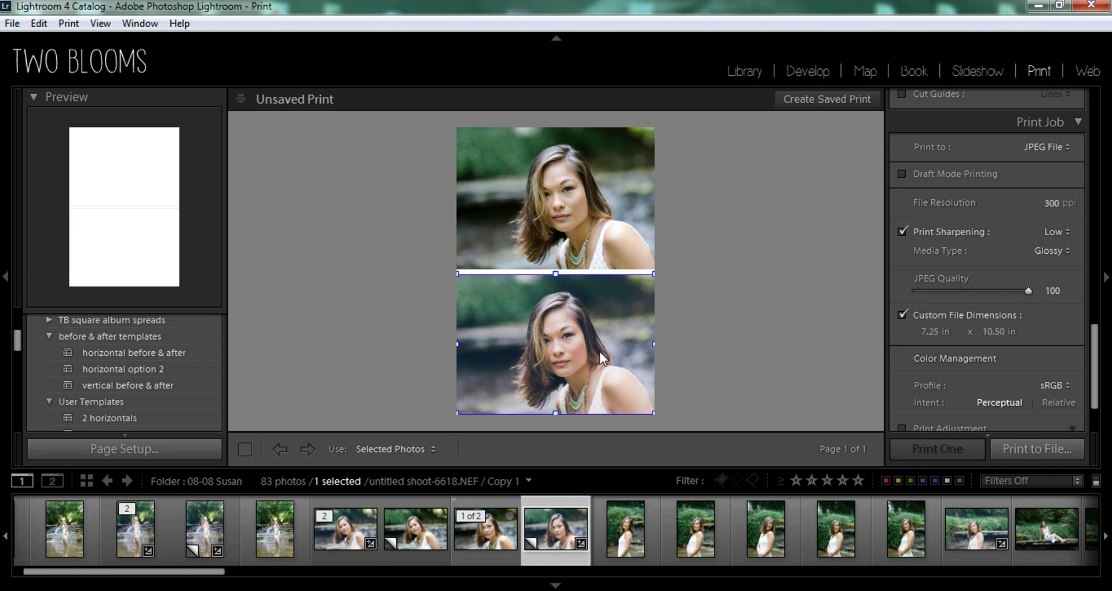
{"action": "left_click", "coordinate": [771, 290]}
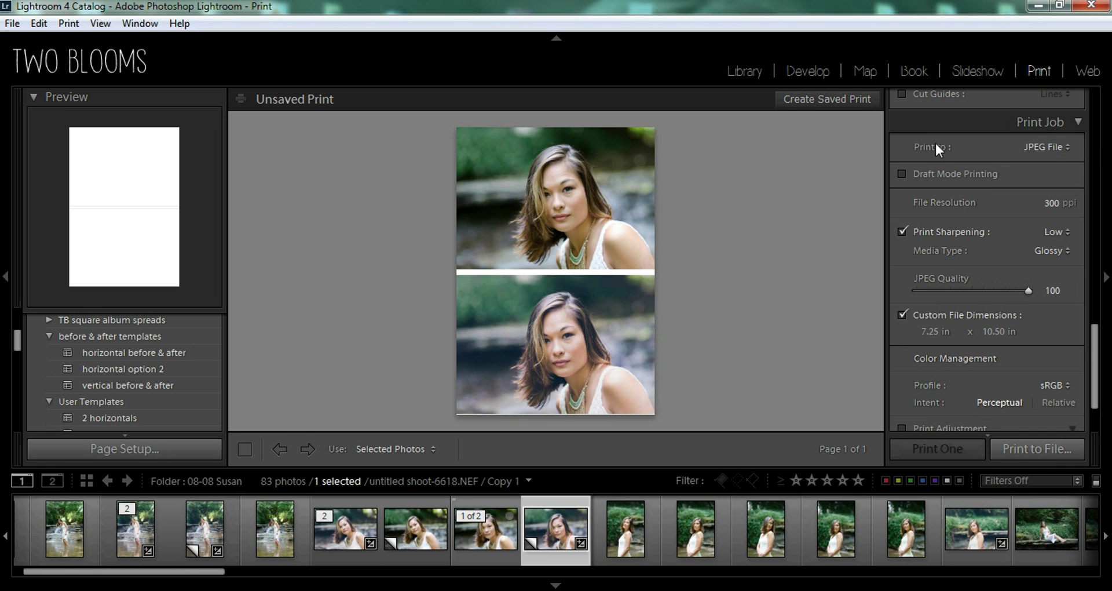
Keep JPEG File as the Print Job output and start Print to File.
{"action": "left_click", "coordinate": [1064, 148]}
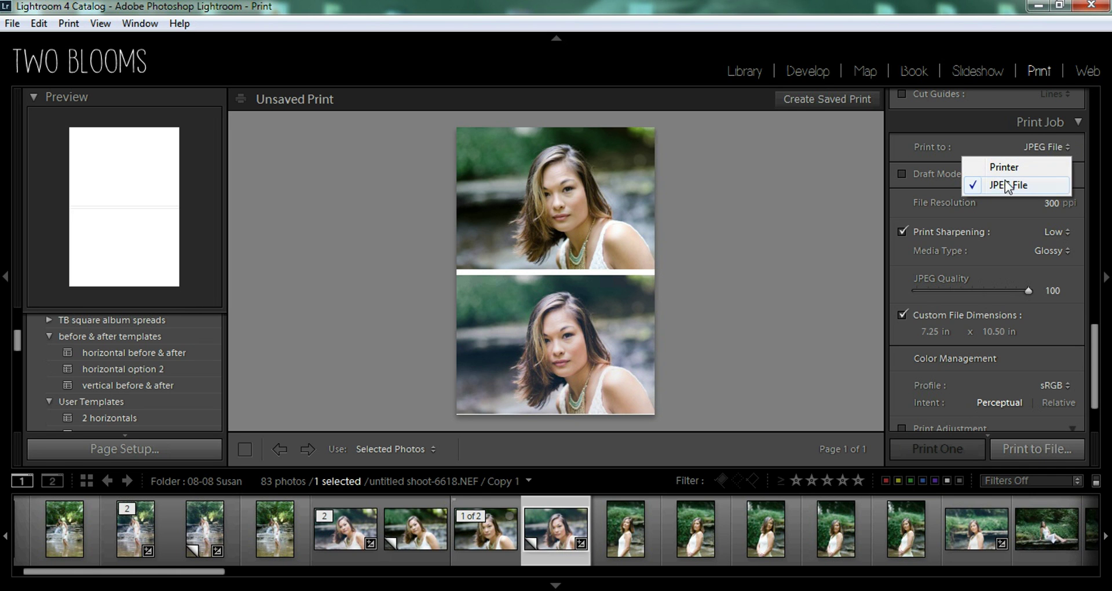
{"action": "left_click", "coordinate": [991, 139]}
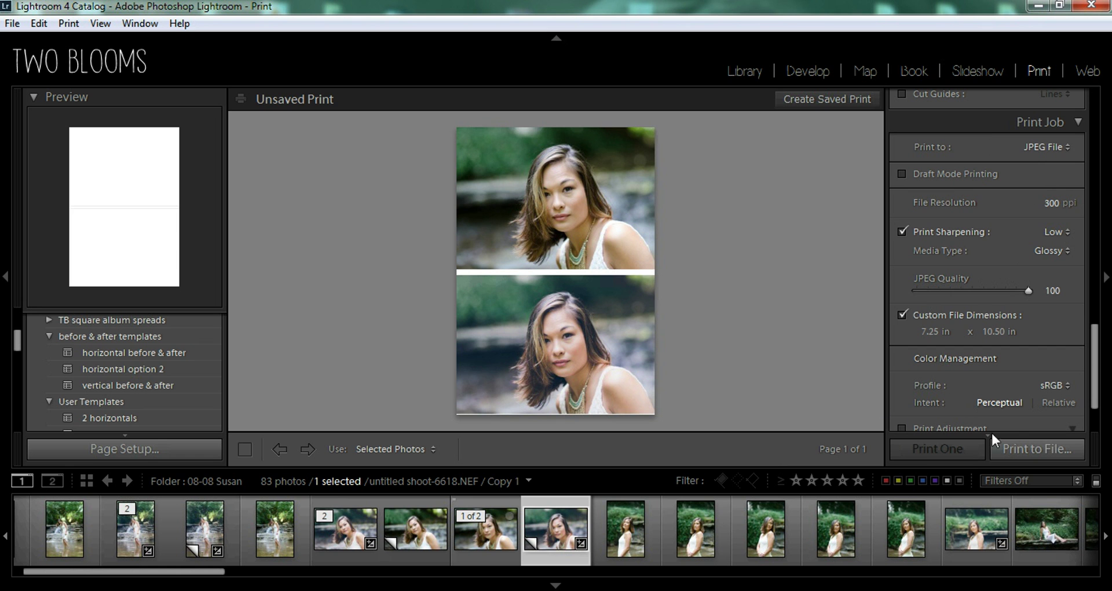
{"action": "left_click", "coordinate": [1037, 448]}
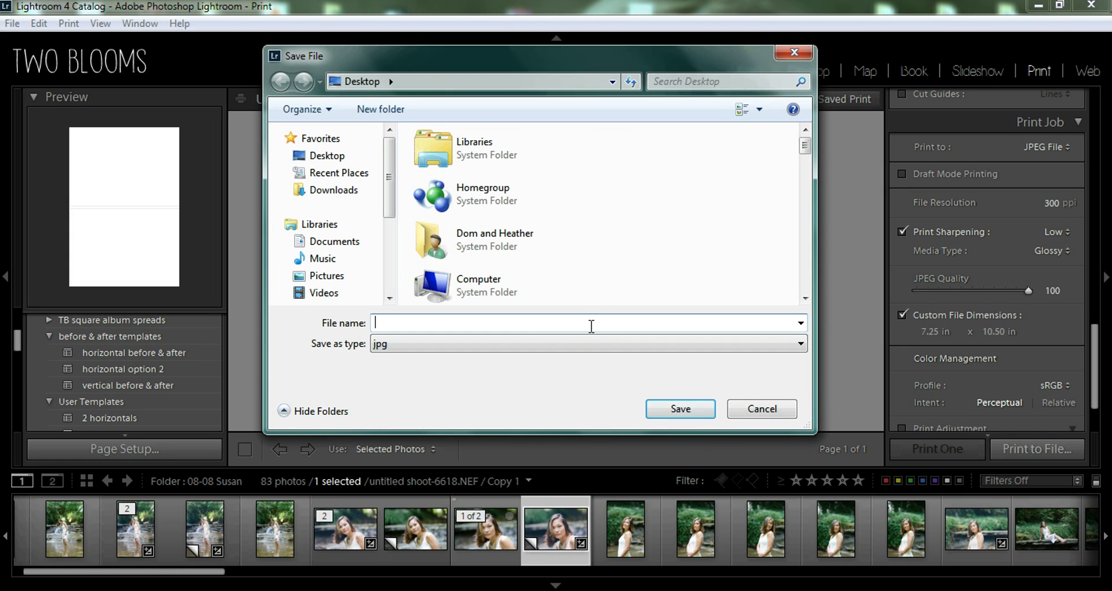
Save the layout as a JPEG named 'test' on the Desktop.
{"action": "type", "text": "test"}
{"action": "left_click", "coordinate": [713, 411]}
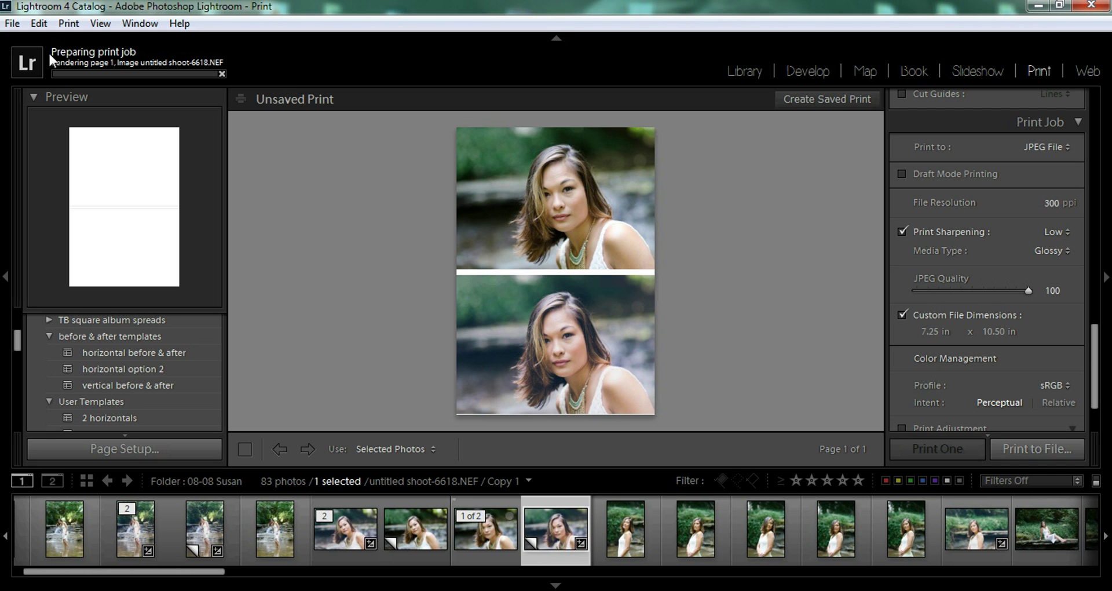